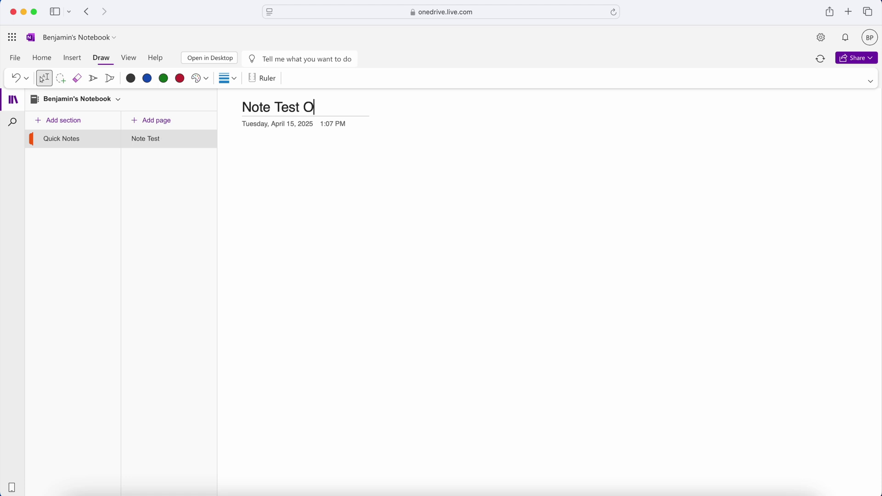
Add a new section to the notebook to bring up its name prompt.
click(89, 117)
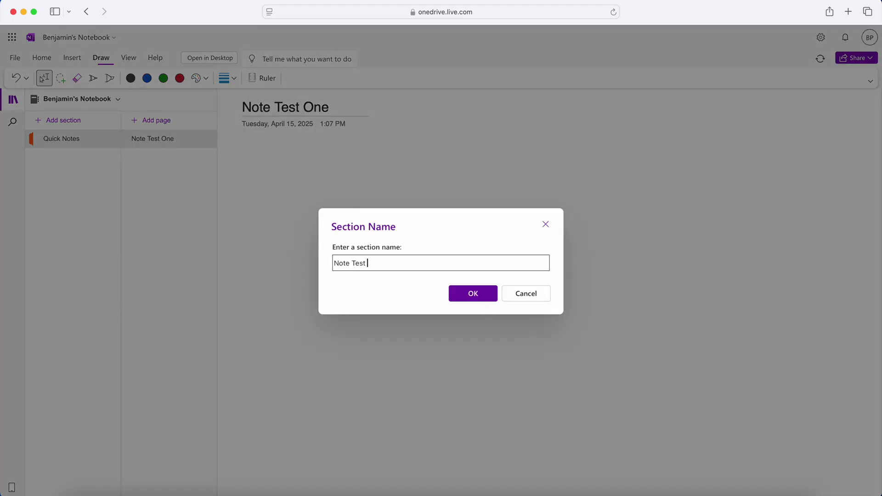
Confirm creating the new section named 'Note Test'.
click(487, 290)
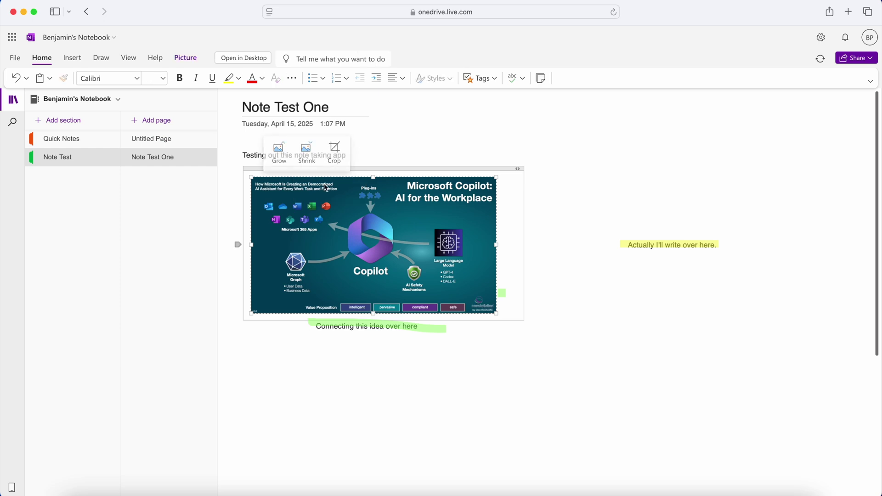
Select the Copilot diagram image on the page.
click(295, 185)
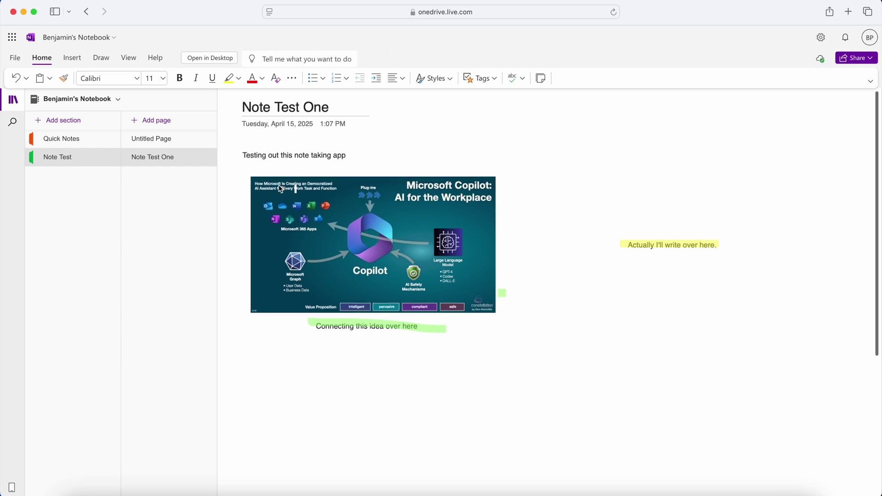
click(326, 186)
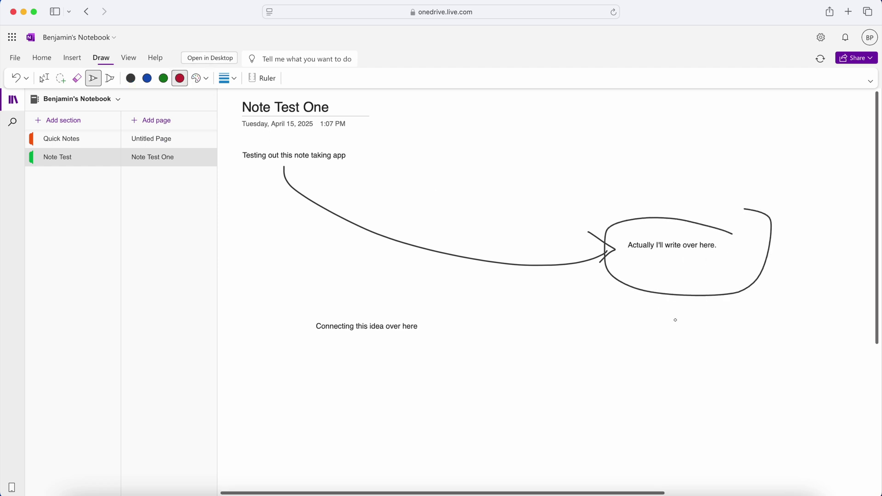
Draw a red ink stroke from the circle down to the bottom note.
mouse_move(680, 258)
mouse_down()
mouse_move(575, 324)
mouse_move(416, 329)
mouse_up()
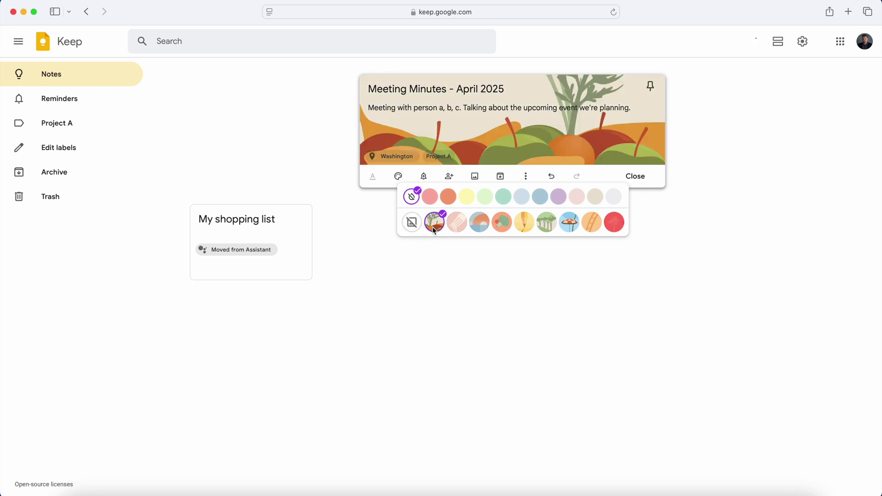
Apply the sunset background theme to the 'Meeting Minutes - April 2025' note.
click(456, 223)
click(478, 223)
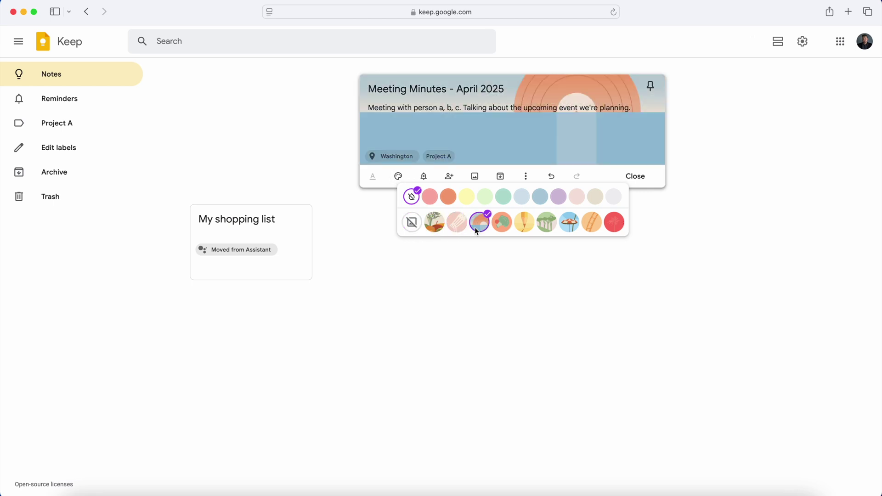
click(502, 130)
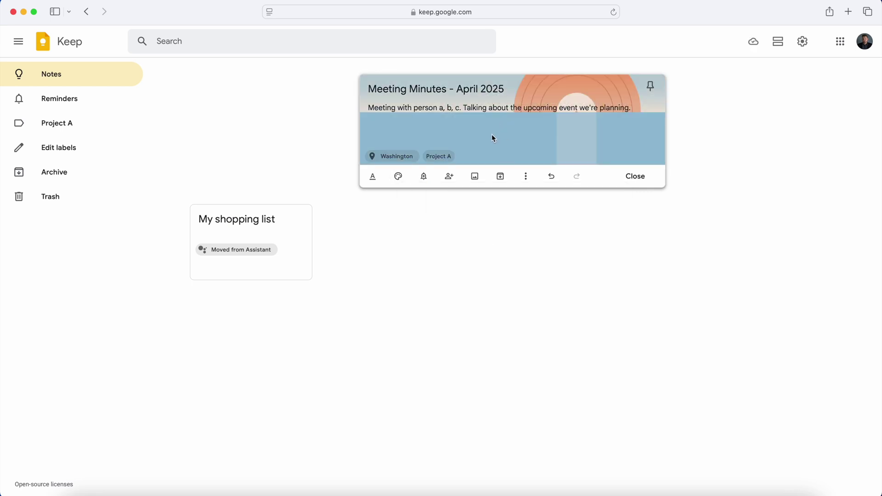
key(Return)
key(Return)
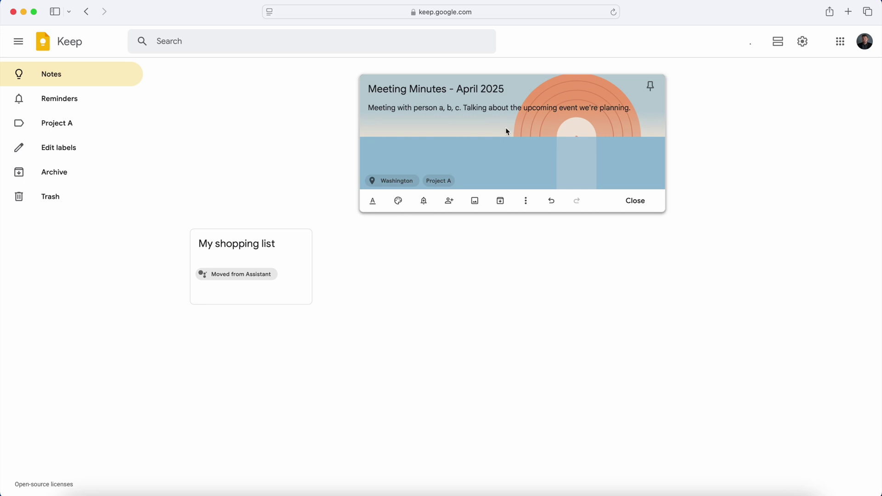
key(BackSpace)
key(BackSpace)
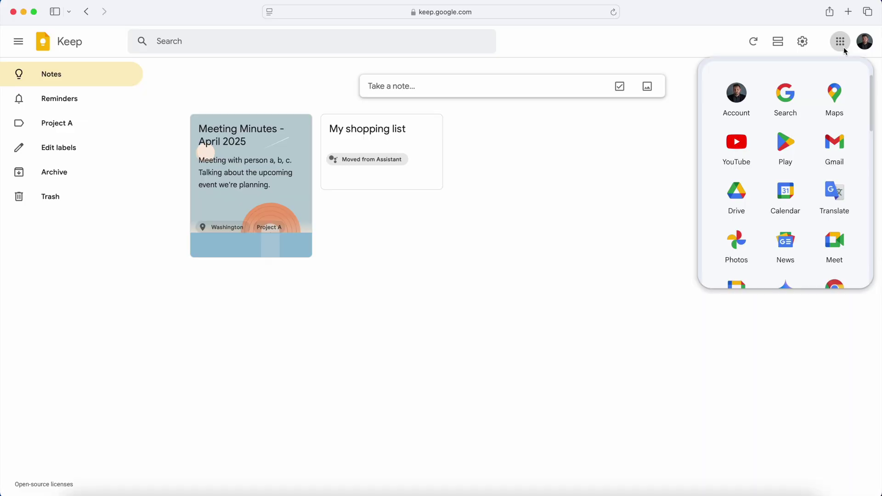
Collapse the side navigation and save Washington D.C. as the Meeting Minutes note's place.
scroll(816, 167, down, 10)
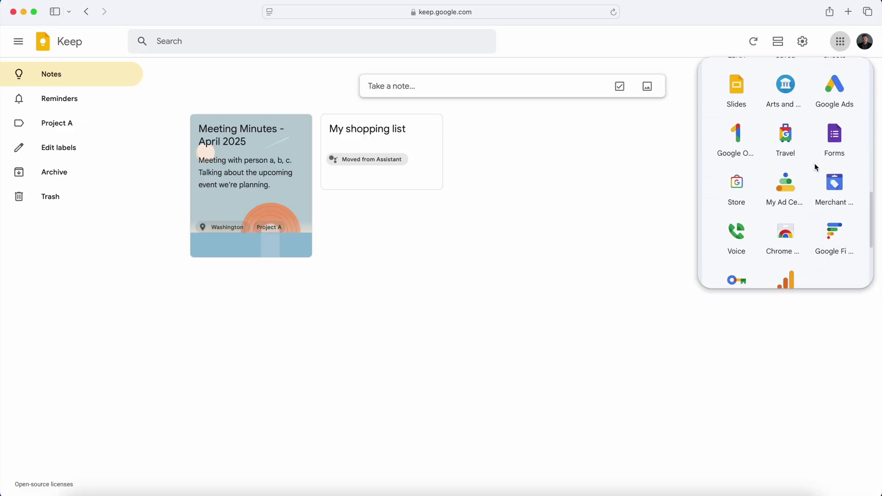
click(658, 178)
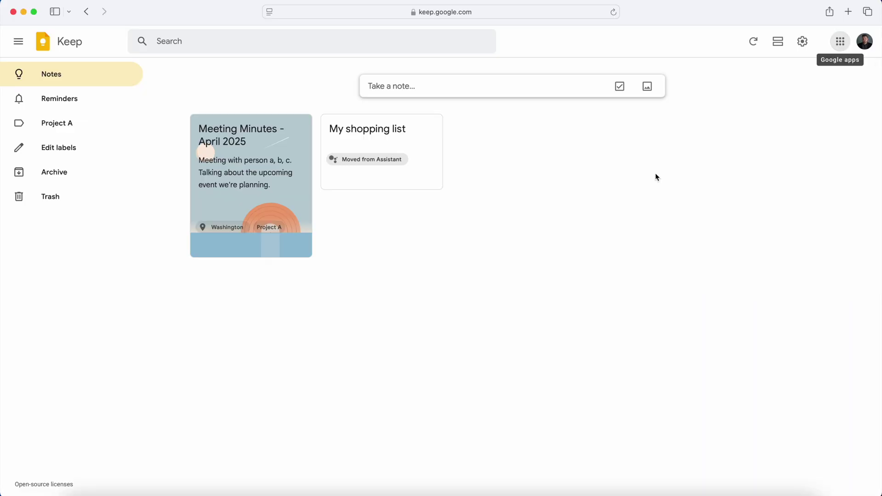
click(18, 42)
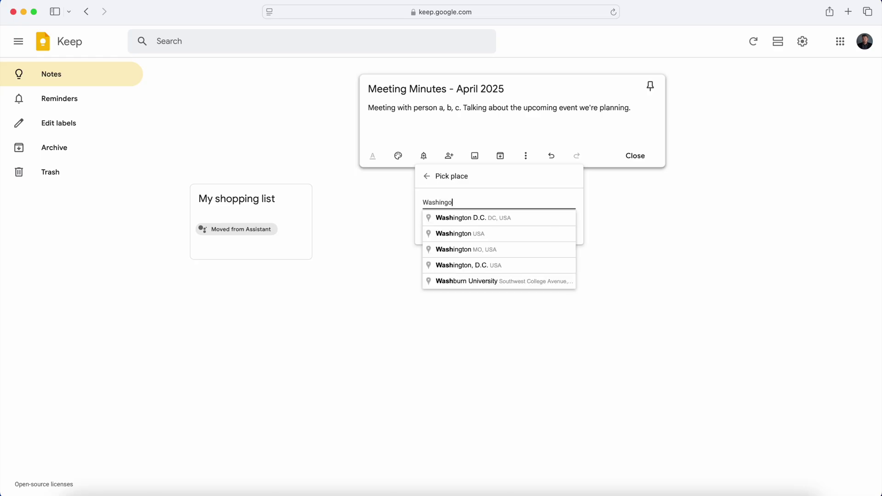
click(481, 222)
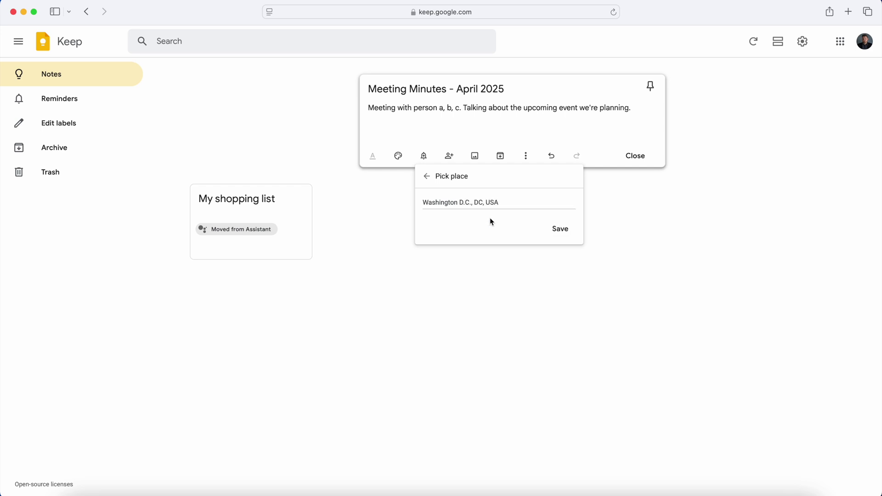
click(559, 230)
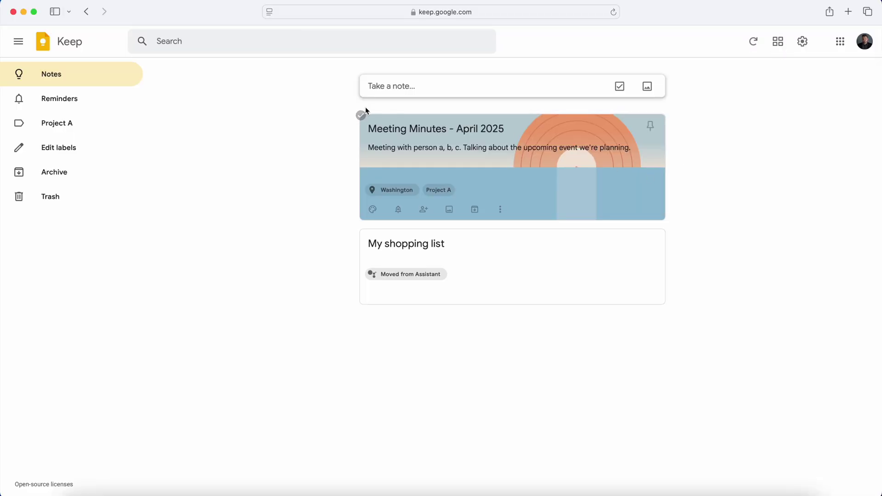
Select the Meeting Minutes note with its checkmark.
click(361, 117)
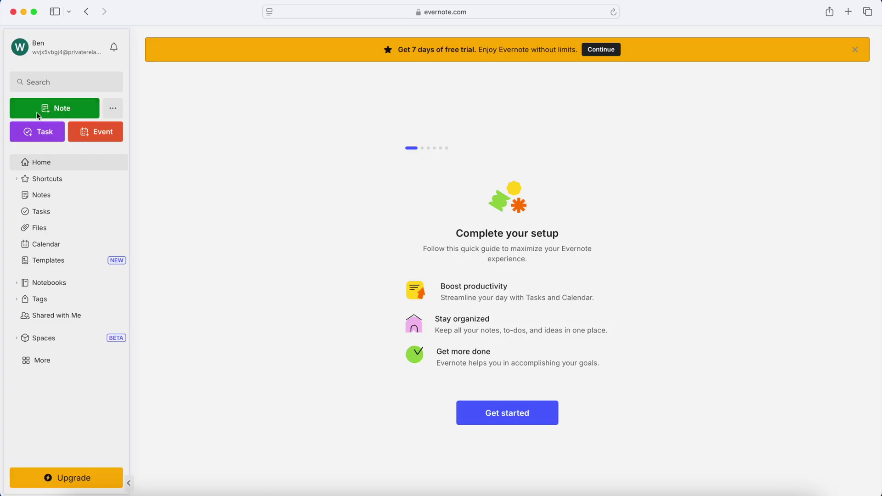
Create a new blank note and enter 'Notes' as its title.
click(48, 108)
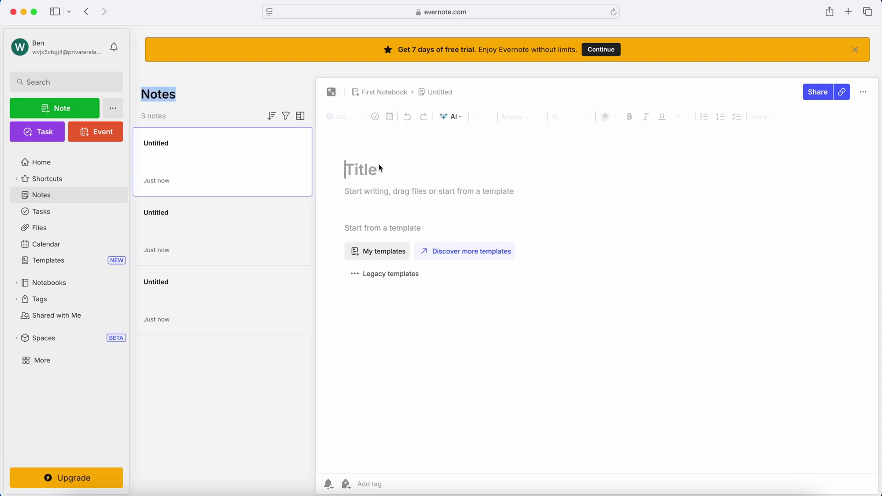
text(Notes)
key(BackSpace)
key(BackSpace)
key(BackSpace)
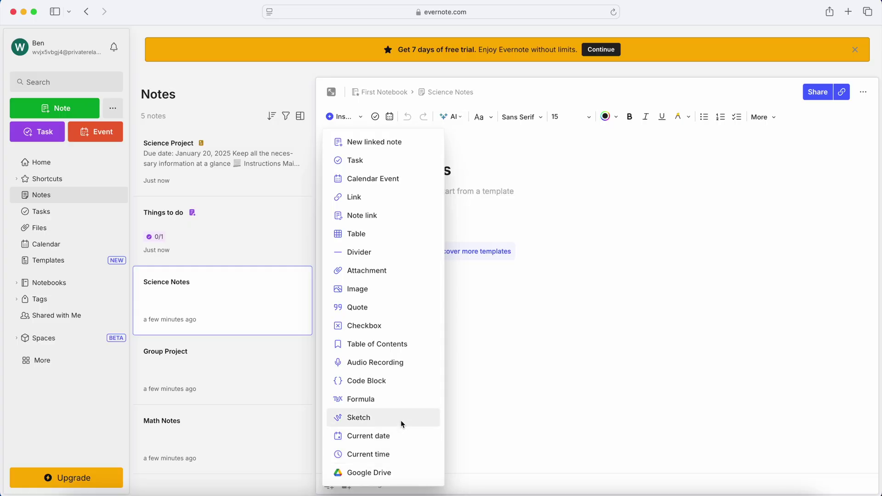
Insert a sketch into the note and draw two side-by-side vertical pen strokes.
click(402, 422)
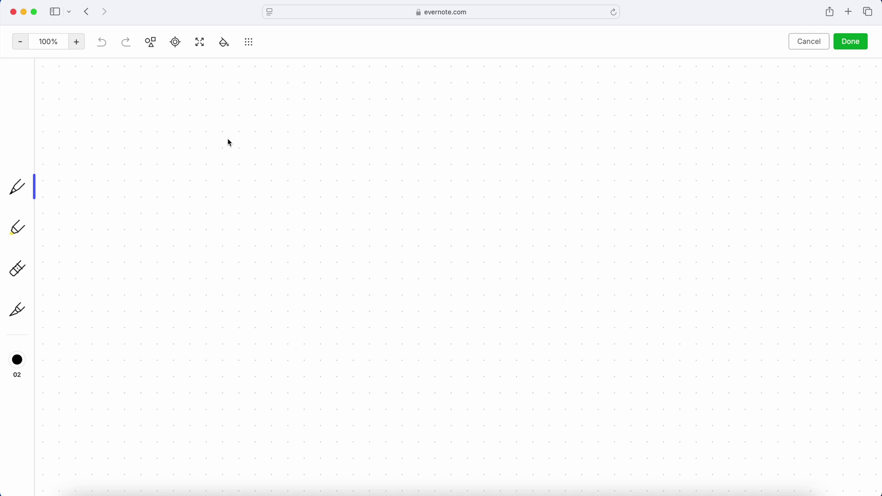
drag(227, 139, 228, 225)
drag(256, 143, 257, 214)
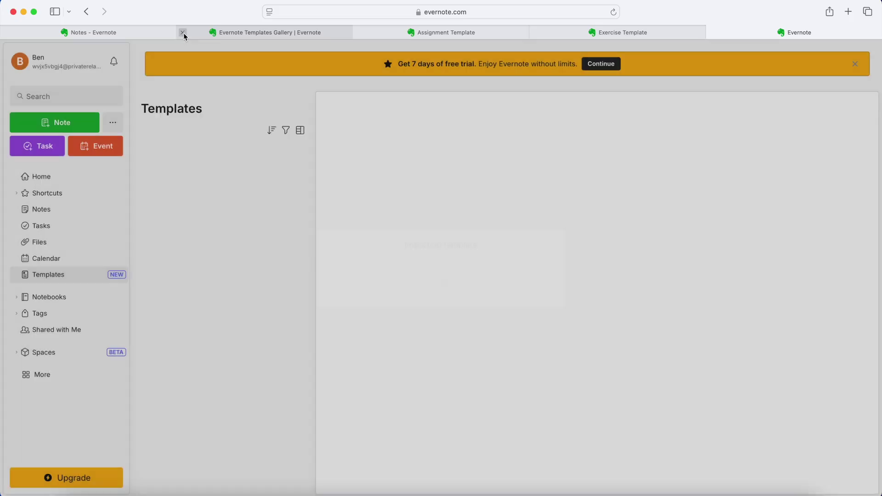
Close the four extra Evernote template tabs, including Exercise Template.
click(184, 32)
click(183, 31)
click(183, 32)
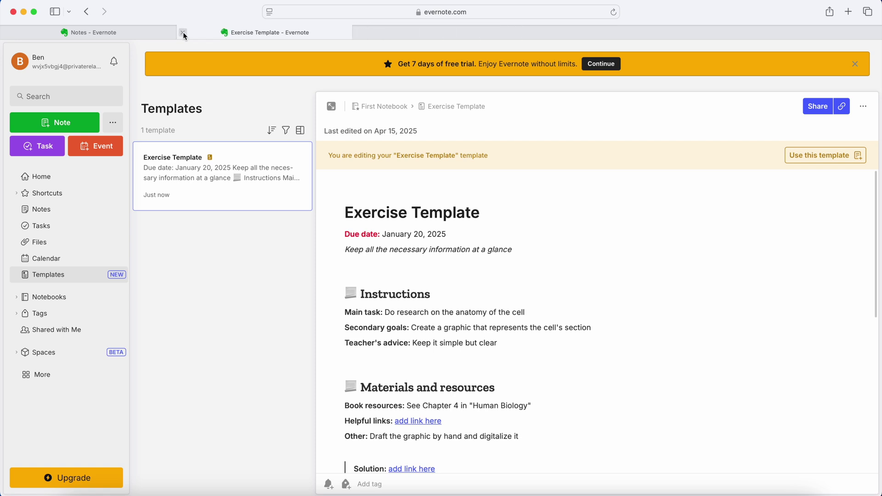
click(183, 32)
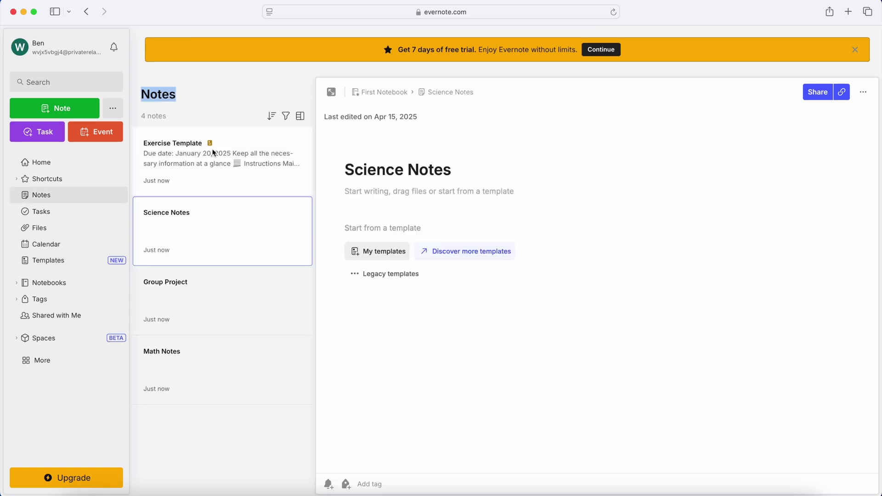
Rename the Exercise Template note to 'Science Project'.
click(285, 180)
triple_click(414, 203)
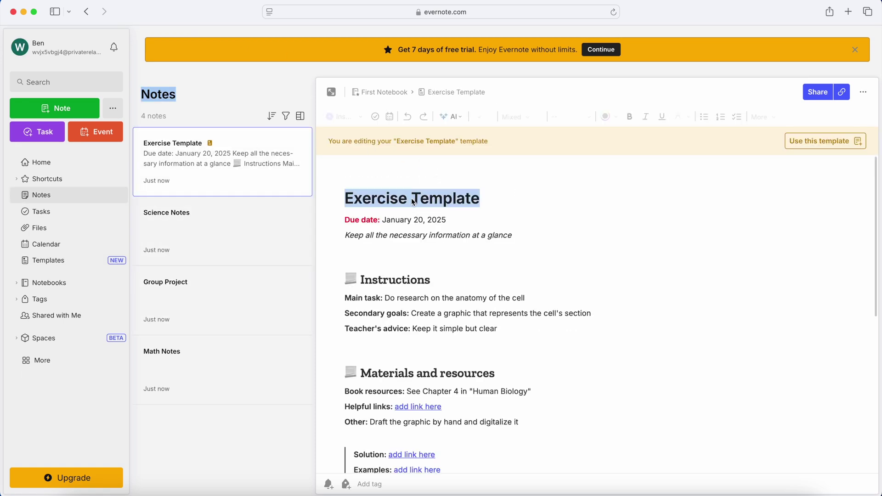
text(Science Project)
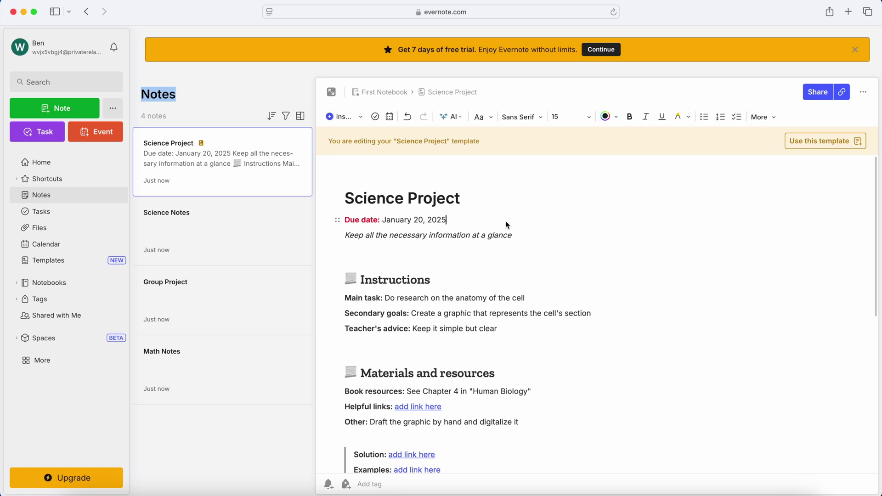
scroll(508, 225, down, 2)
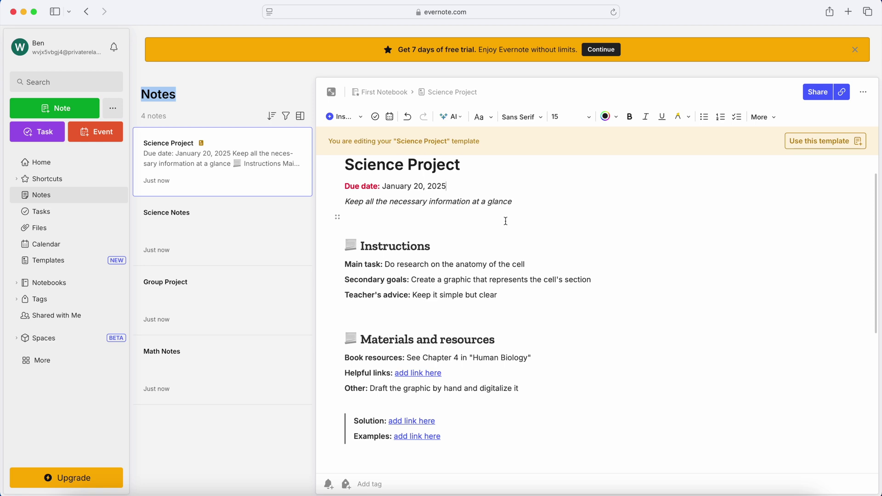
Scroll down through the Evernote Science Project template.
scroll(505, 221, down, 6)
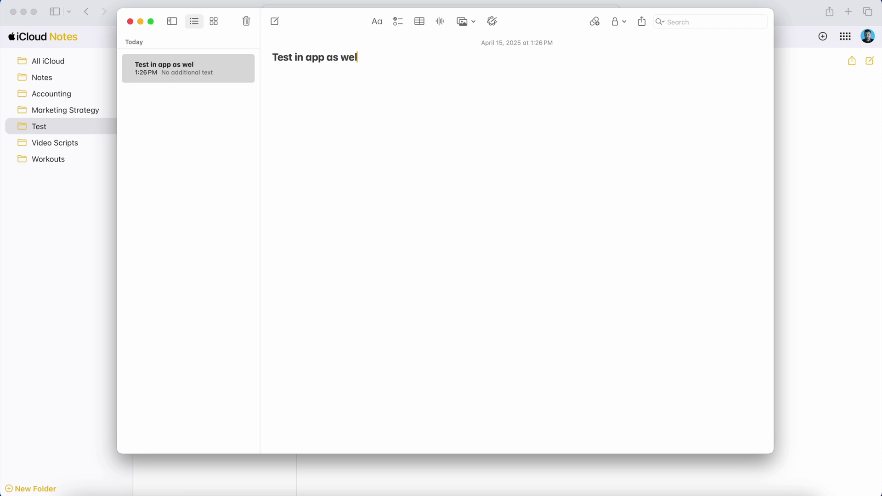
Rewrite the note's first line with Writing Tools, trying Friendly then settling on Professional.
click(492, 23)
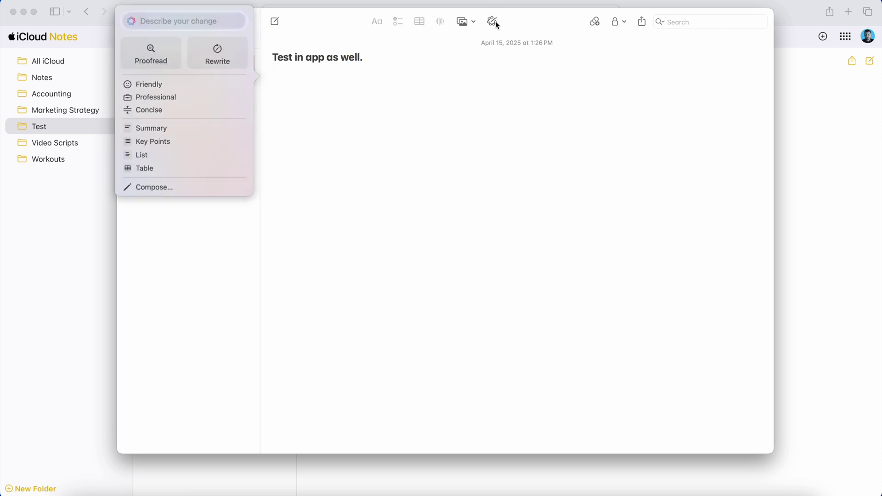
click(242, 86)
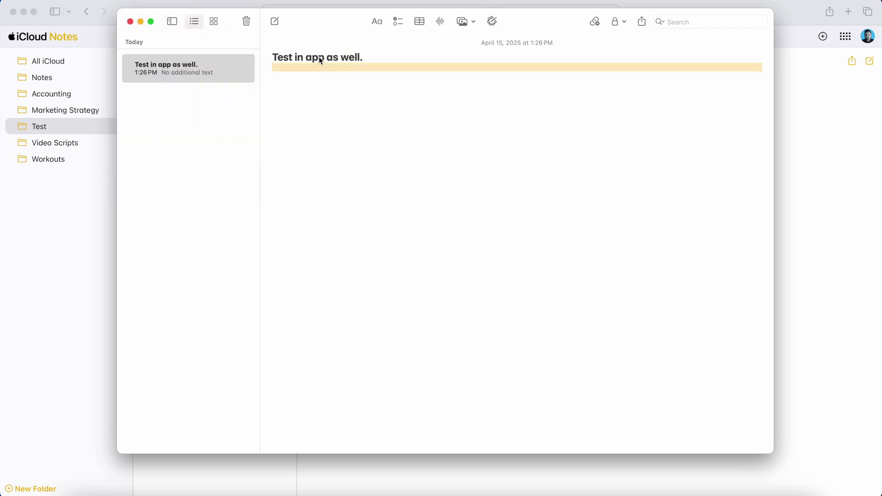
click(499, 24)
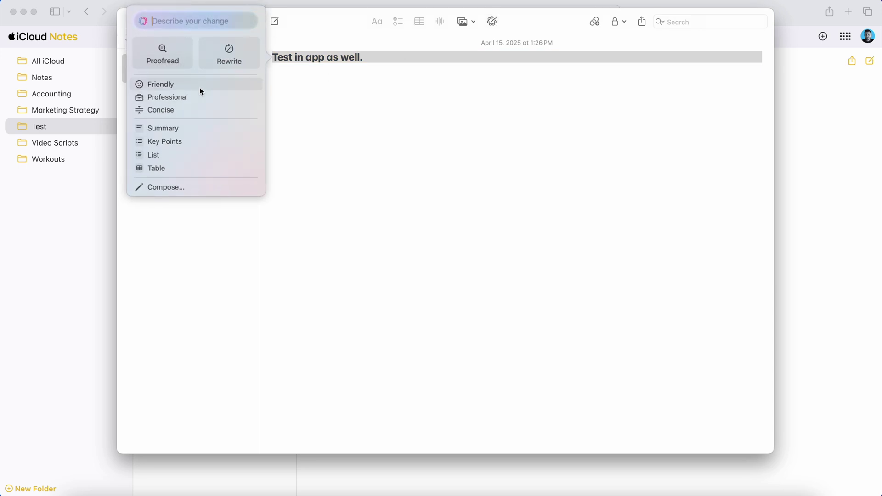
click(194, 103)
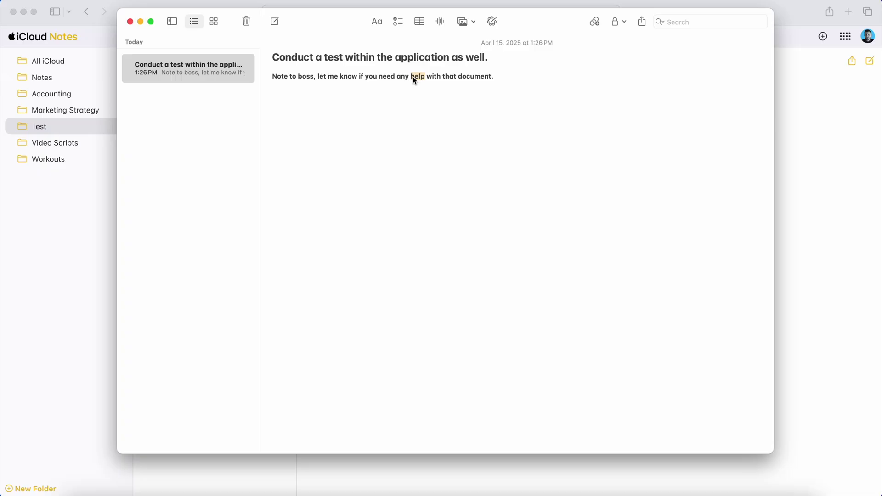
Make the 'Offer to Help' line a checklist item and insert an audio recording below it.
triple_click(413, 76)
click(399, 22)
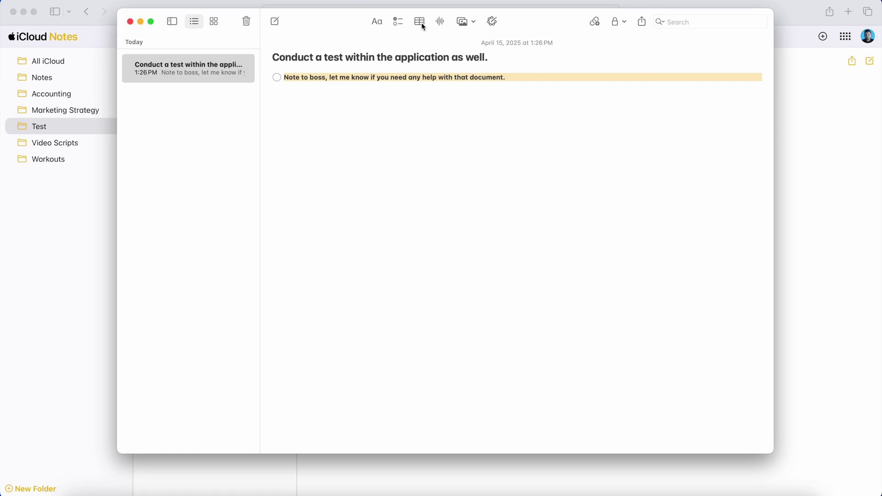
click(440, 22)
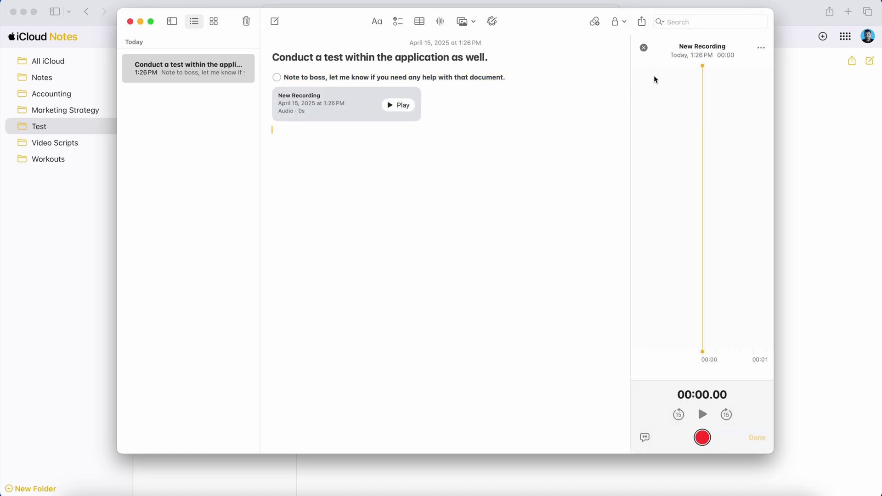
click(645, 48)
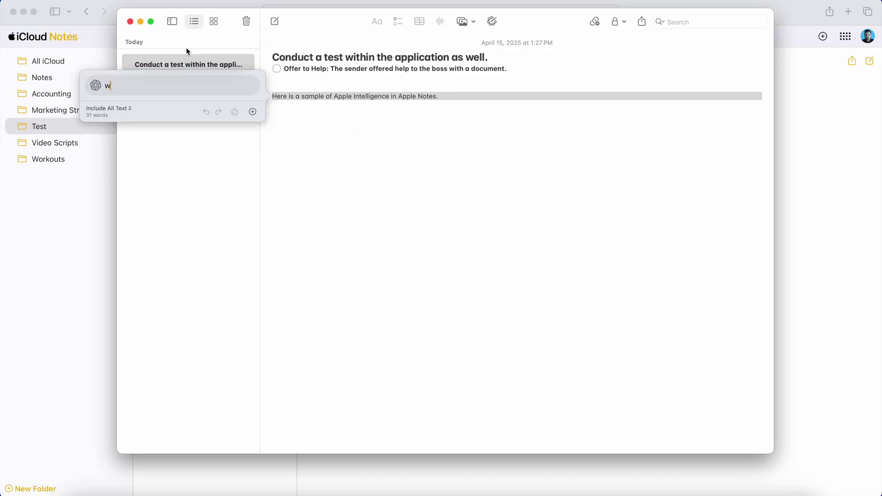
Compose with ChatGPT using the prompt 'Write 5 features of apple notes' and keep the list.
text(features of apple notes)
key(Return)
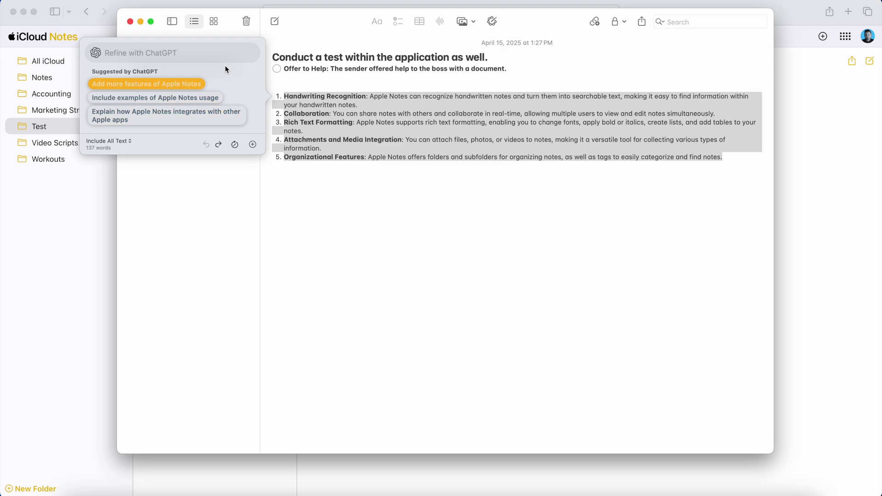
click(379, 161)
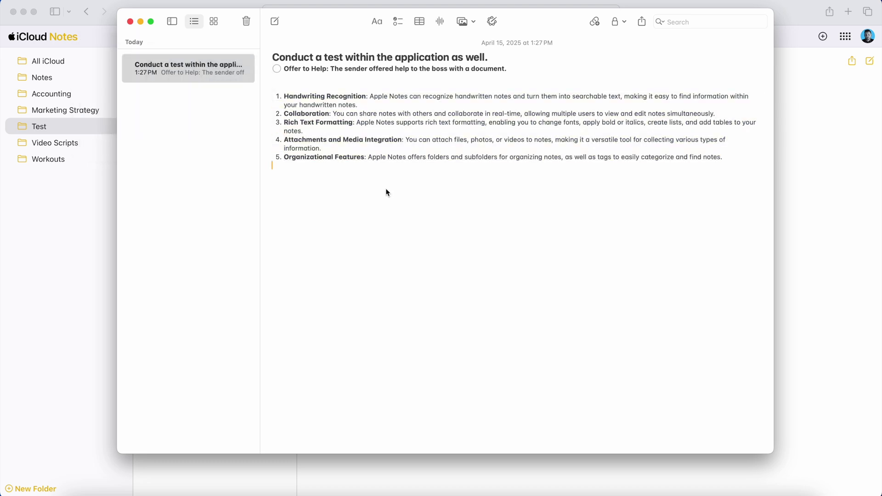